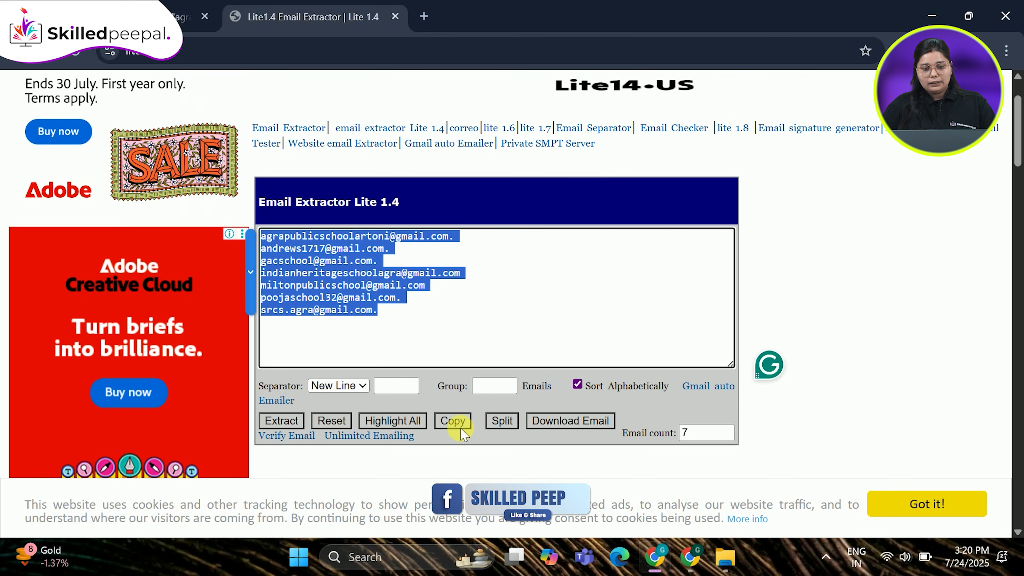
# Step: Copy the extracted email addresses and paste them into a new Notepad document
pyautogui.click(451, 417)
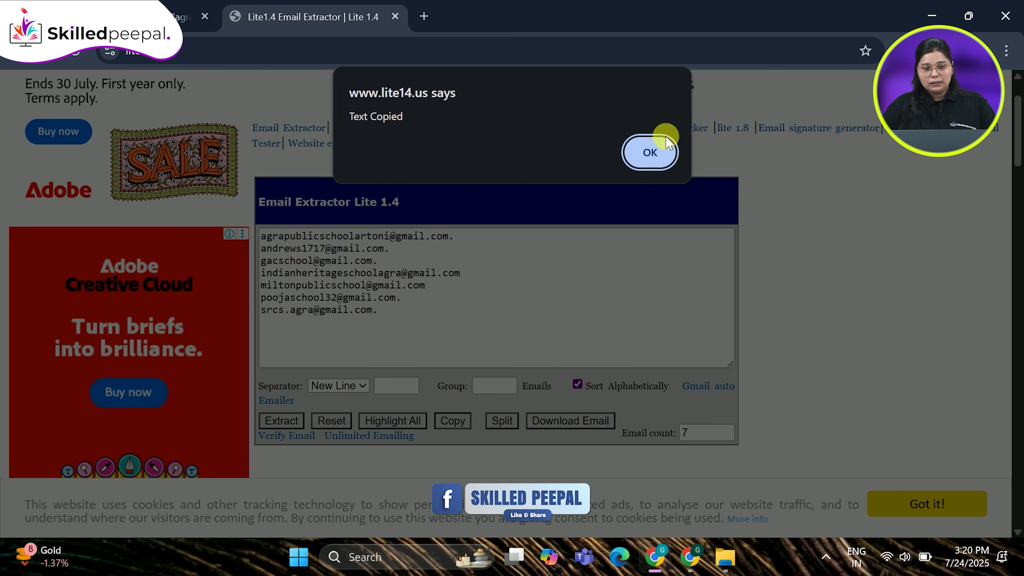
pyautogui.click(649, 152)
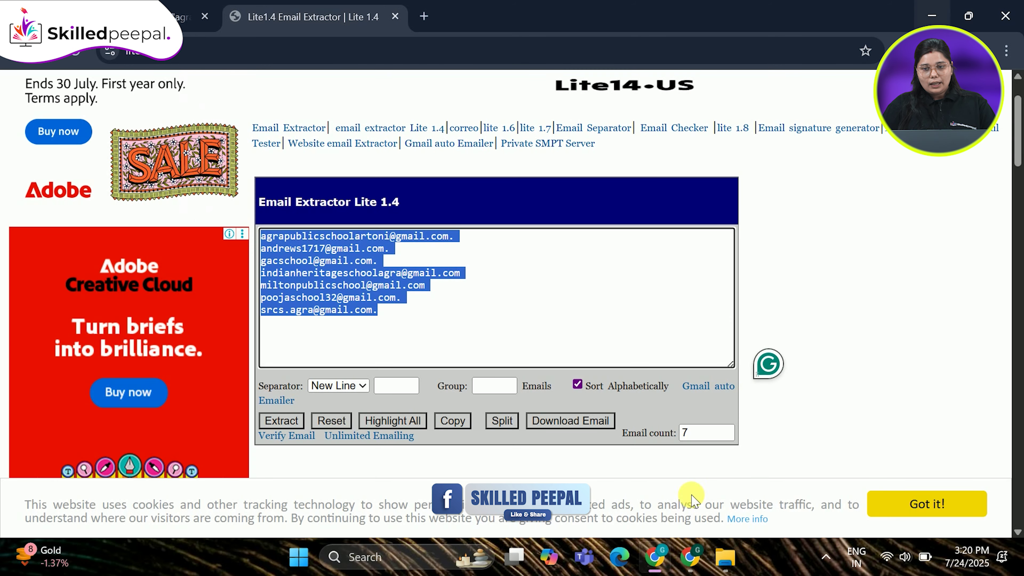
pyautogui.click(436, 561)
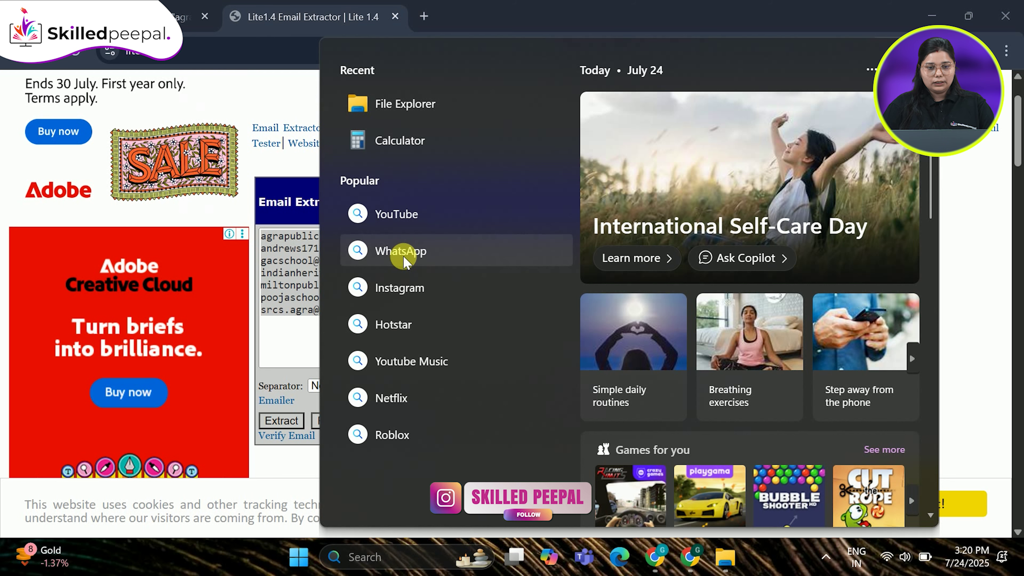
pyautogui.write('no')
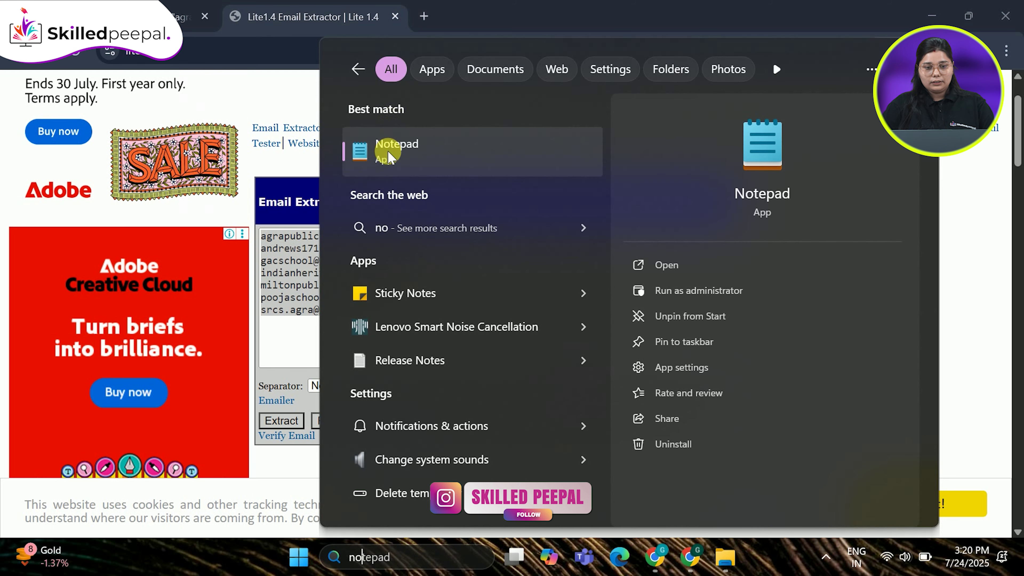
pyautogui.click(388, 155)
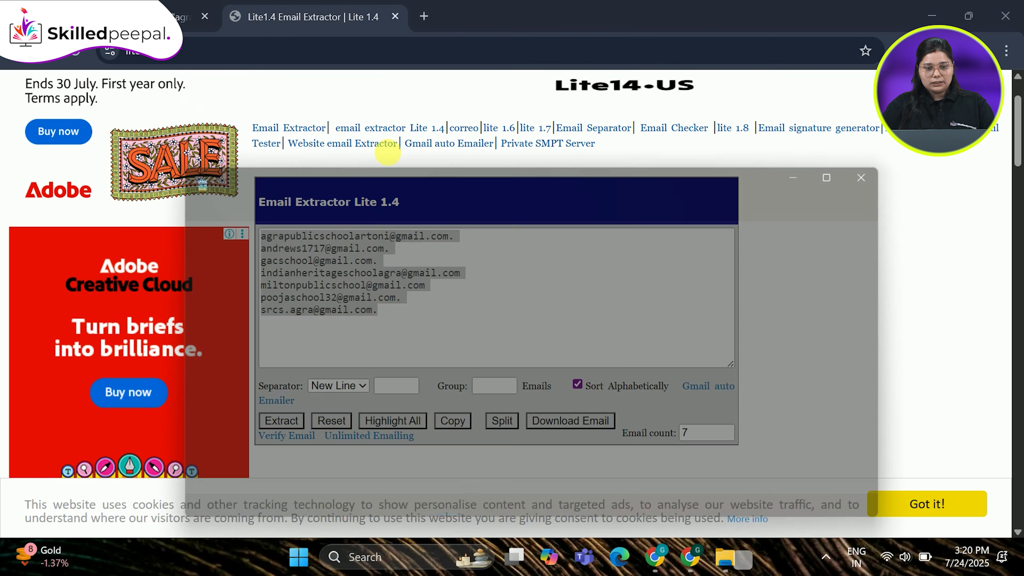
pyautogui.hotkey('ctrl', 'v')
pyautogui.click(792, 178)
# Step: Copy all text from the Google results page into Email Extractor Lite 1.4 in place of the old list, and extract its emails
pyautogui.click(183, 17)
pyautogui.hotkey('ctrl', 'a')
pyautogui.hotkey('ctrl', 'c')
pyautogui.click(312, 17)
pyautogui.click(484, 307)
pyautogui.hotkey('ctrl', 'v')
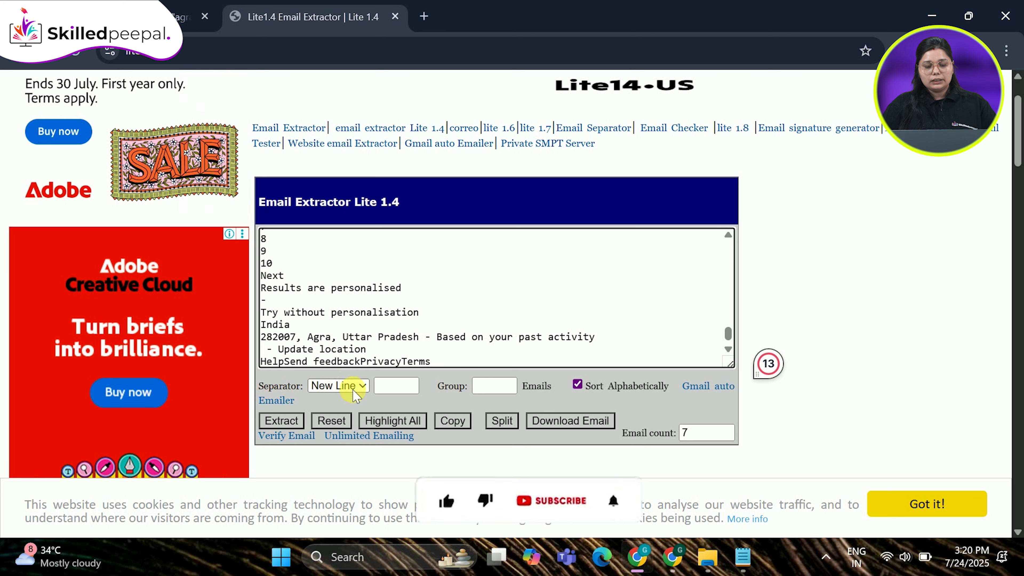
pyautogui.click(297, 422)
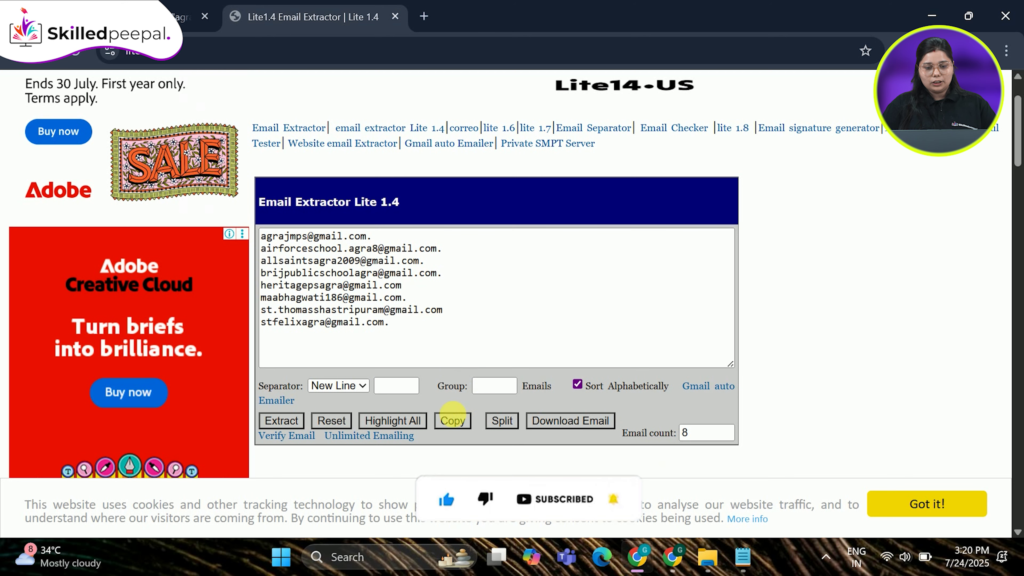
# Step: Copy the newly extracted addresses and append them on a new line below the existing Notepad list
pyautogui.click(451, 420)
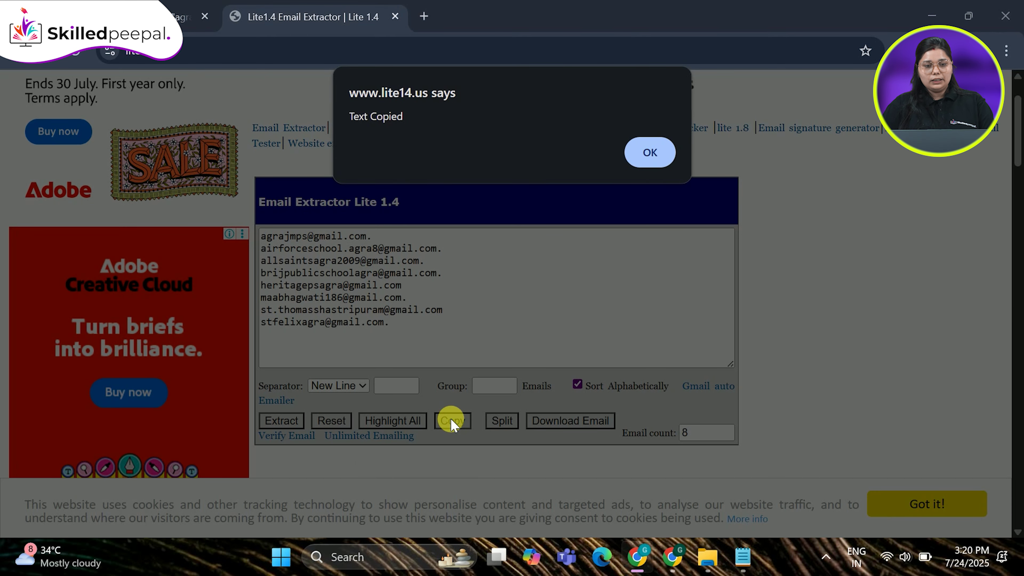
pyautogui.hotkey('alt', 'Tab')
pyautogui.press('Return')
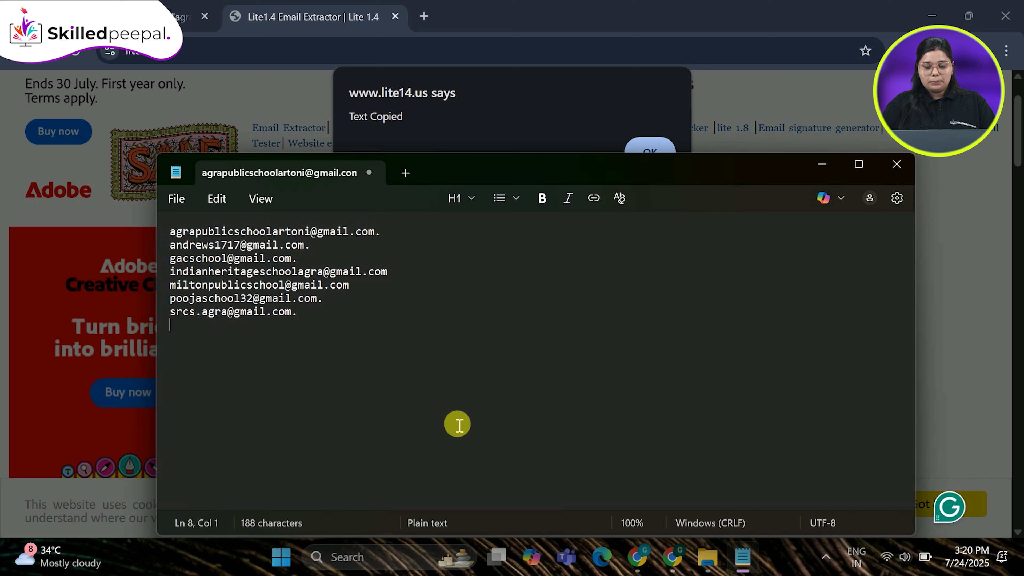
pyautogui.hotkey('ctrl', 'v')
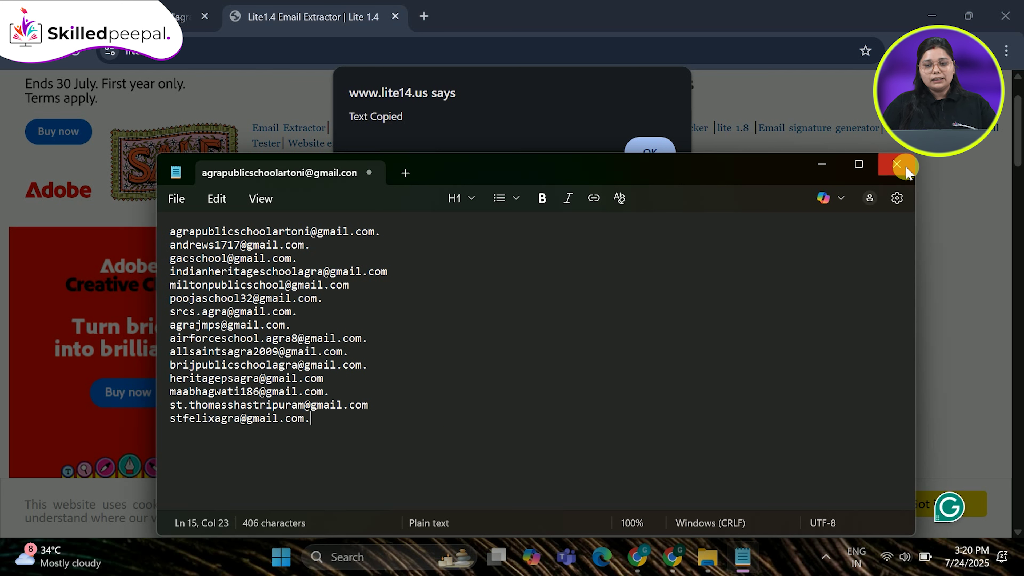
pyautogui.click(825, 162)
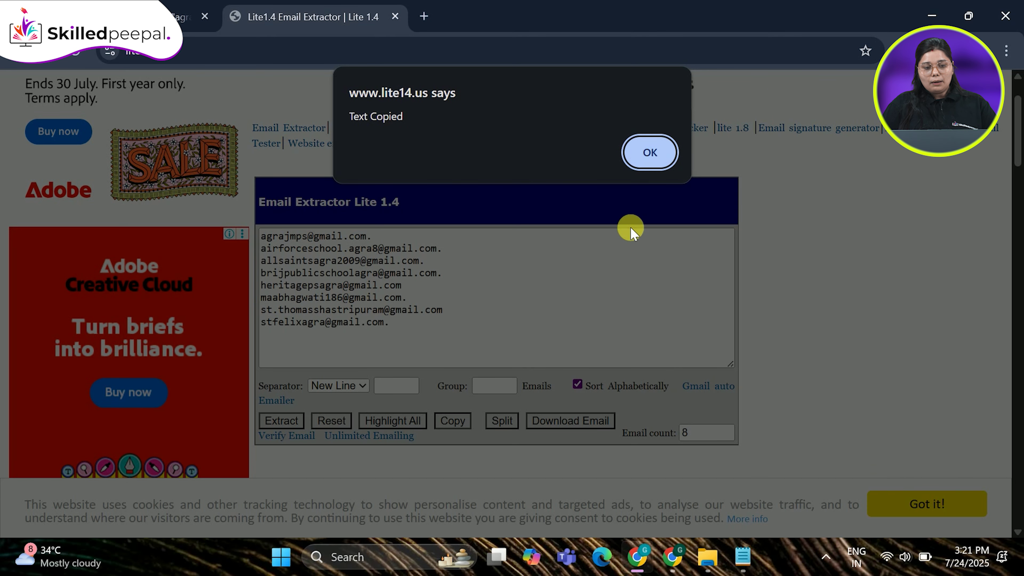
pyautogui.click(667, 155)
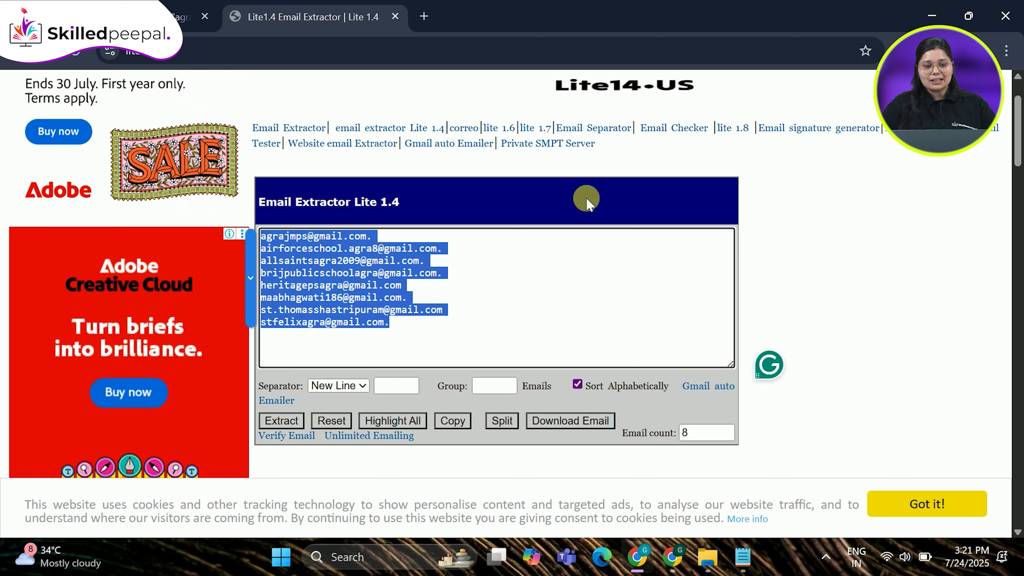
# Step: Review the Google results for the Gmail school query in Agra, then return to the email extractor
pyautogui.click(189, 16)
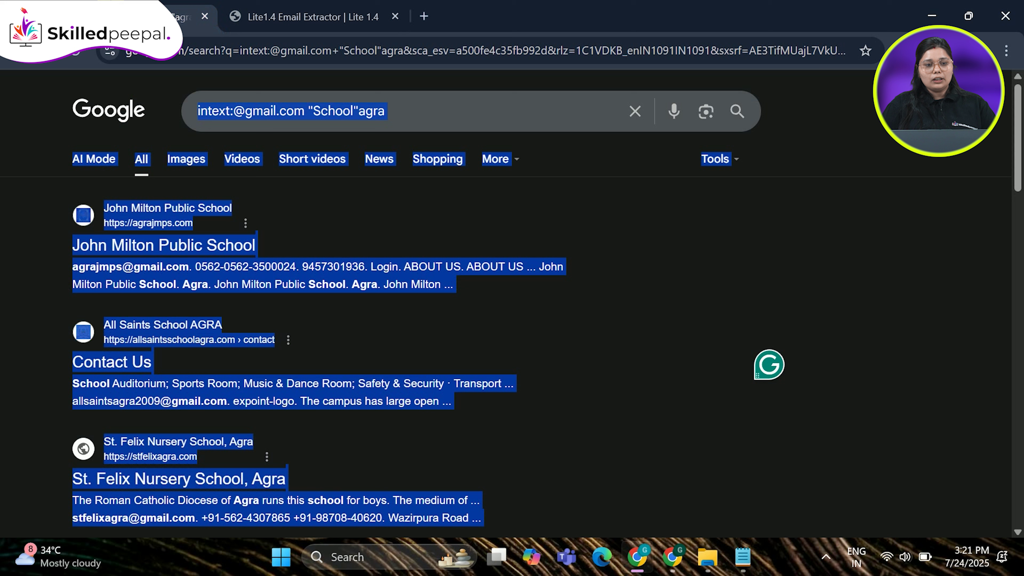
pyautogui.click(505, 226)
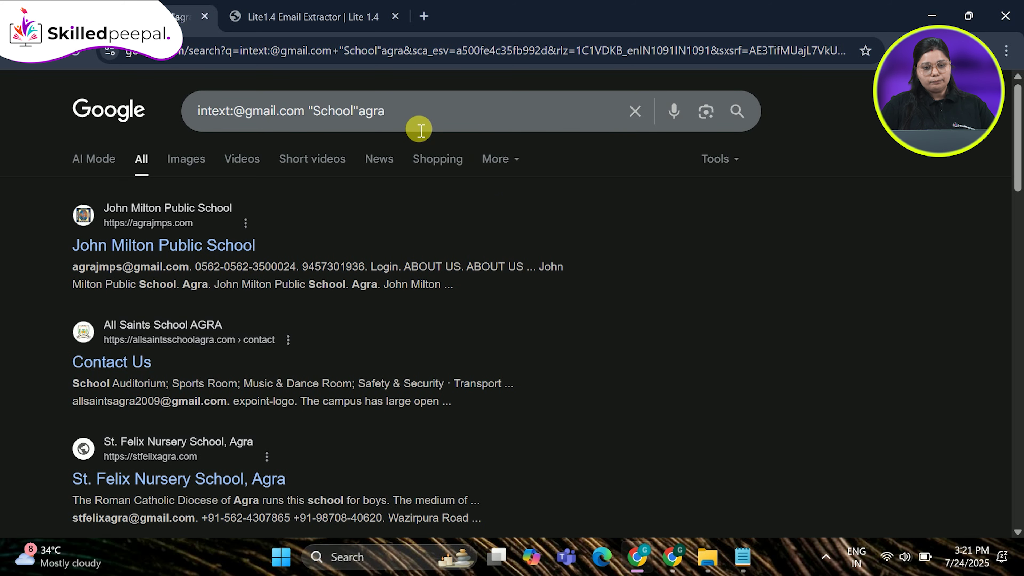
pyautogui.click(306, 17)
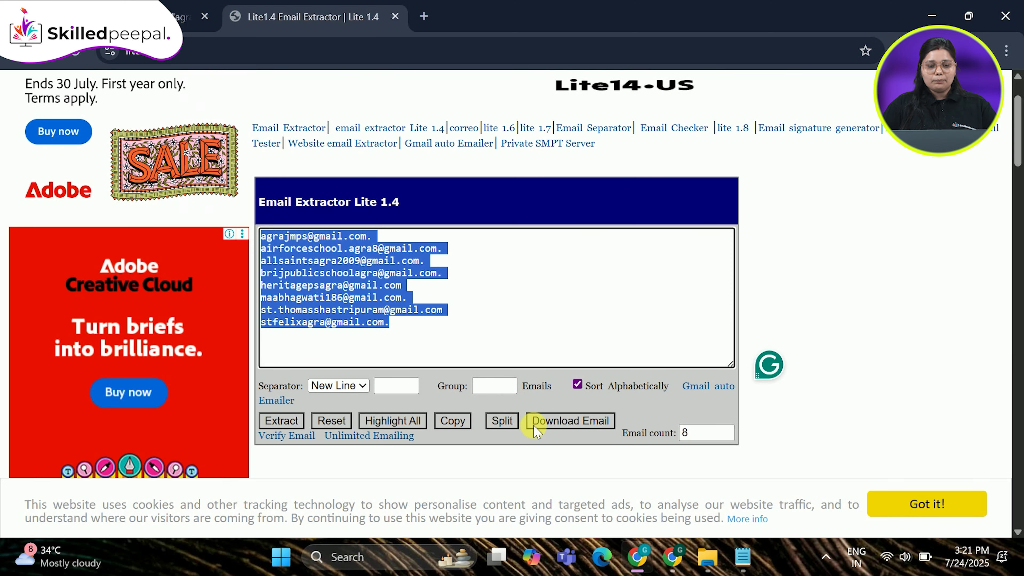
# Step: In the Notepad email list, replace every ".com." with ".com" to remove the trailing dots
pyautogui.click(739, 566)
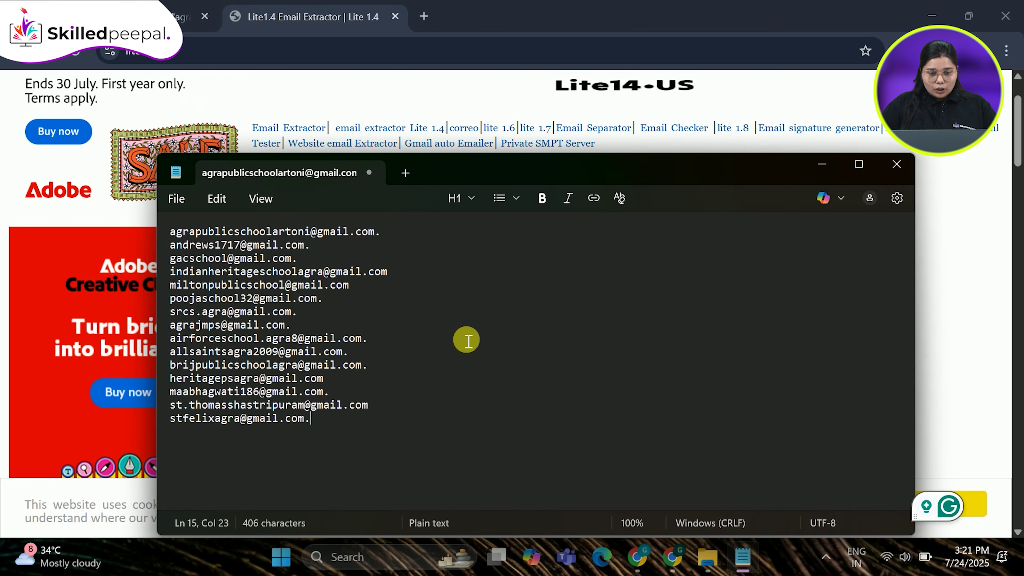
pyautogui.click(861, 165)
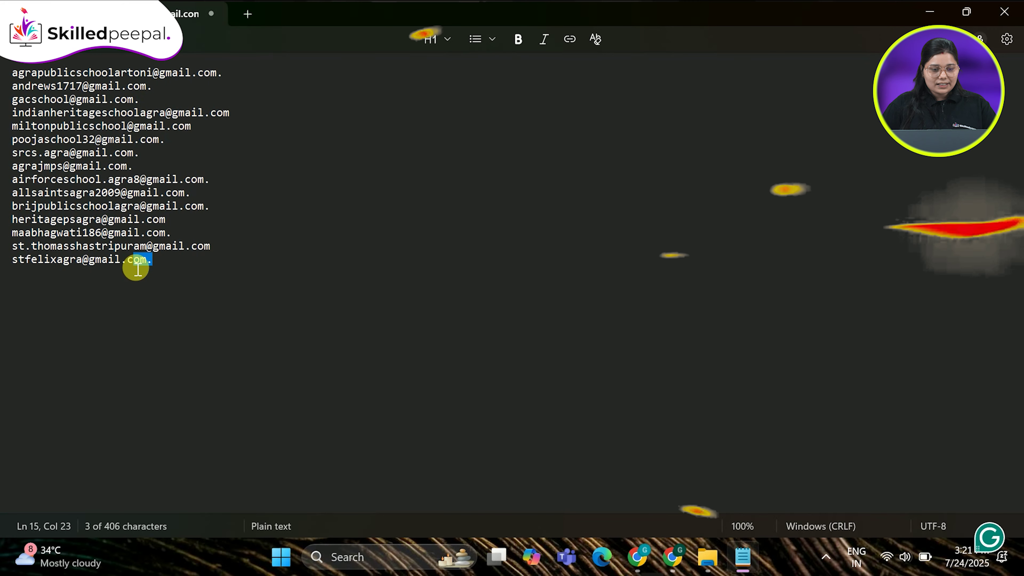
pyautogui.moveTo(152, 260); pyautogui.dragTo(132, 266)
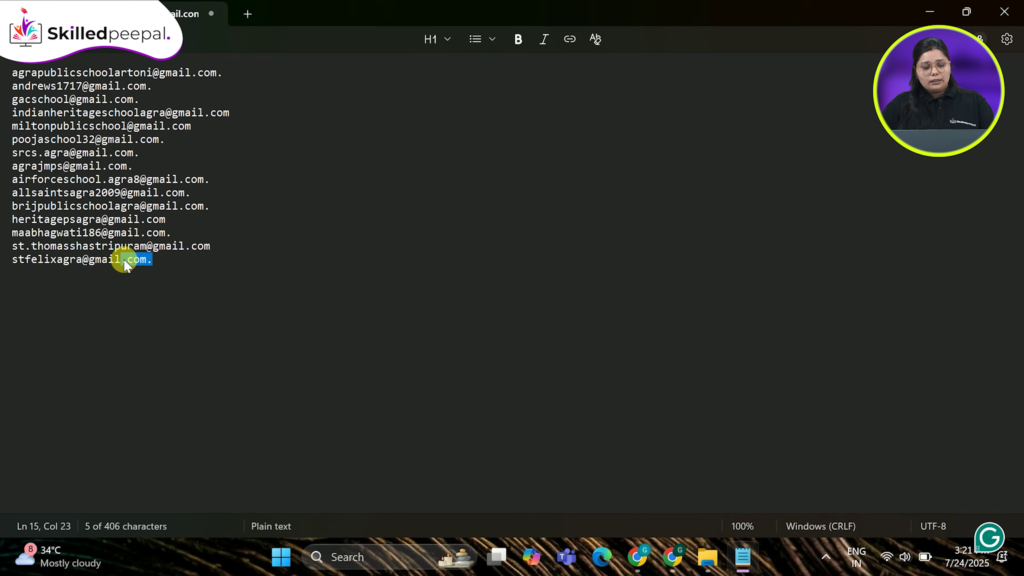
pyautogui.hotkey('ctrl', 'h')
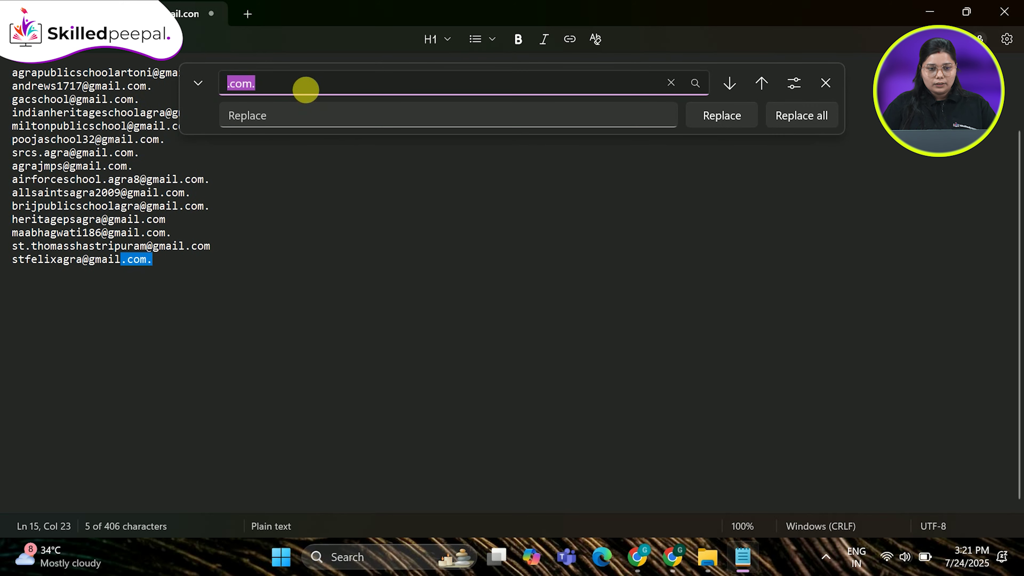
pyautogui.click(313, 89)
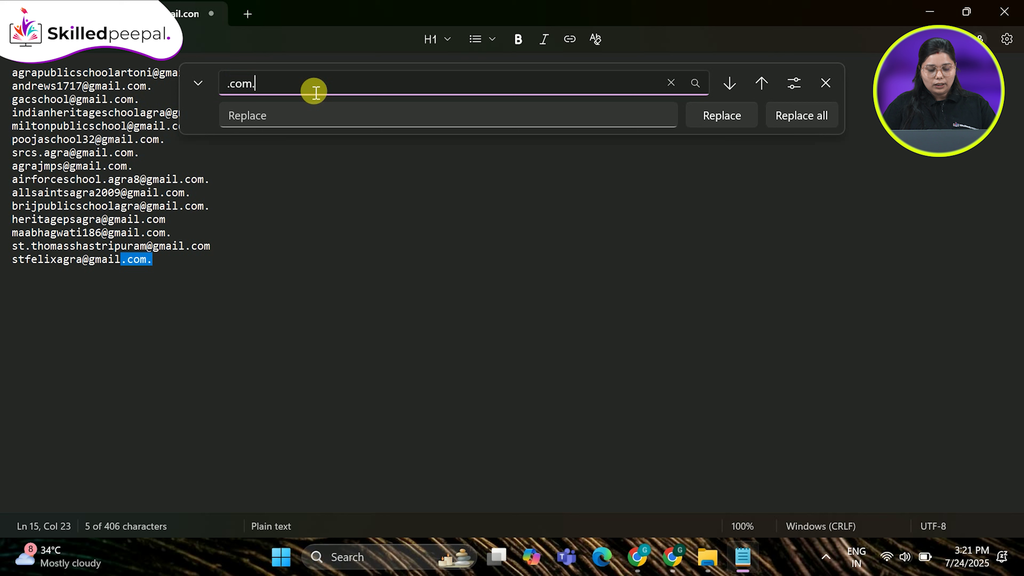
pyautogui.click(288, 133)
pyautogui.write('.com')
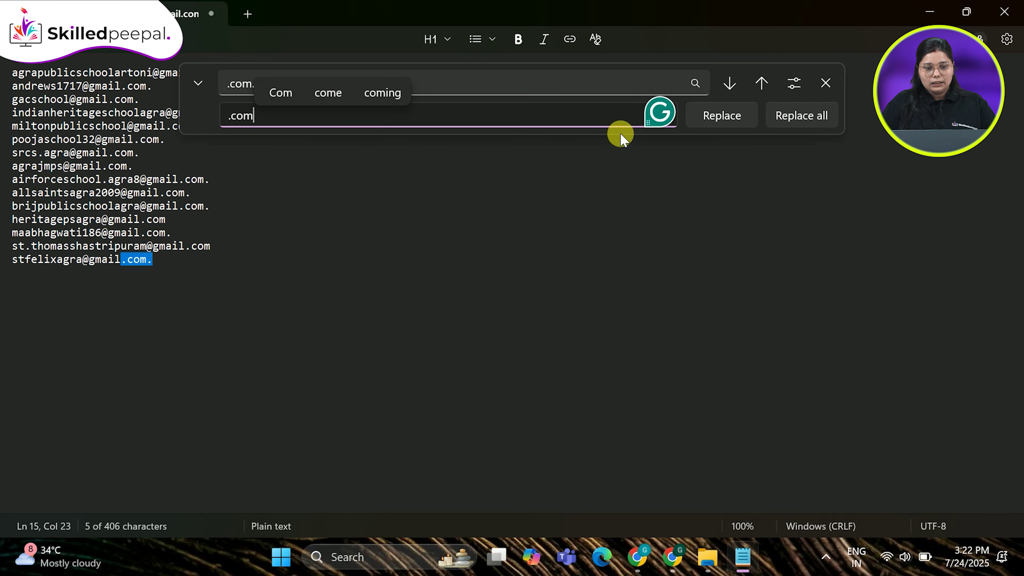
pyautogui.click(789, 117)
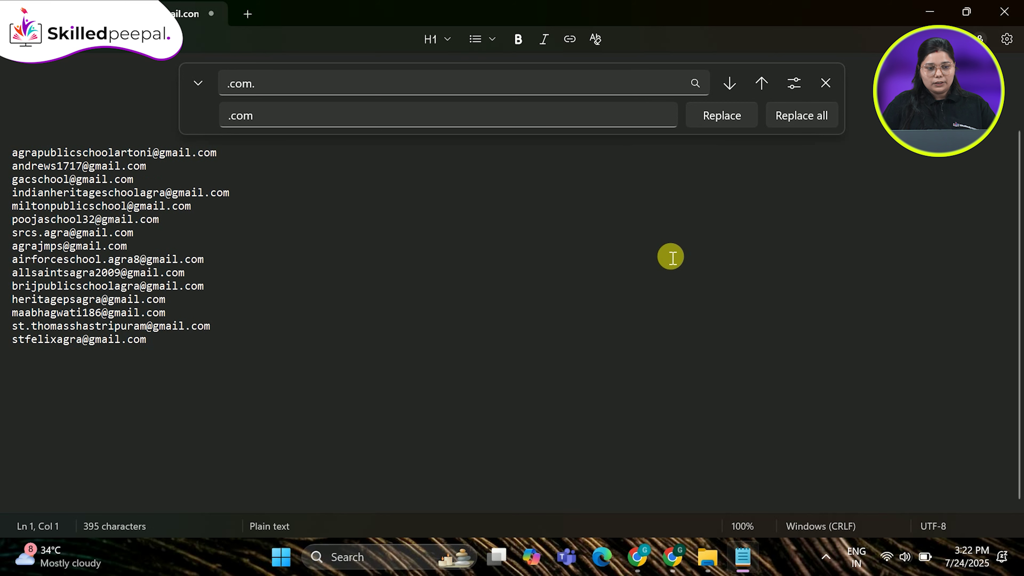
pyautogui.click(541, 302)
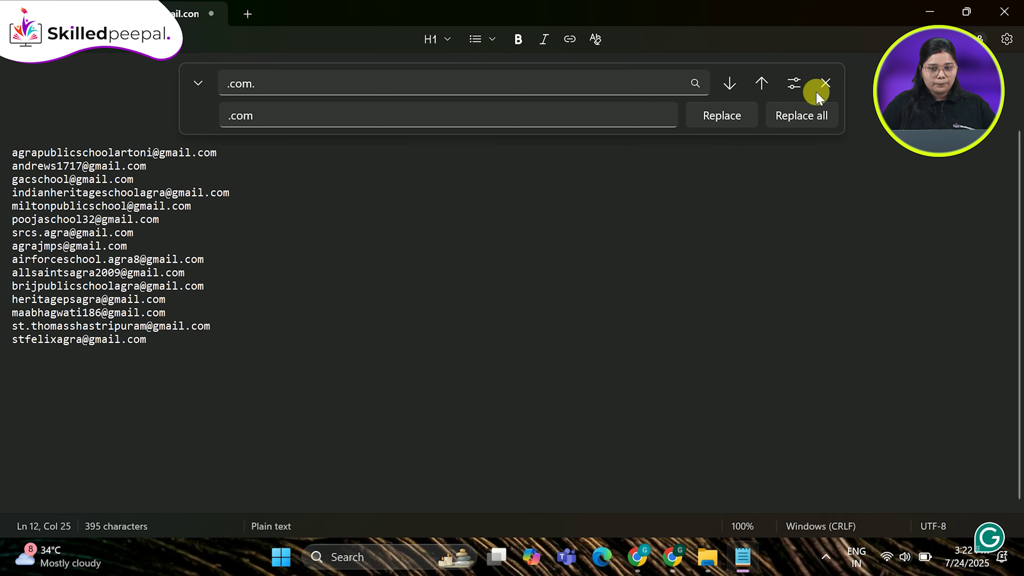
pyautogui.click(823, 84)
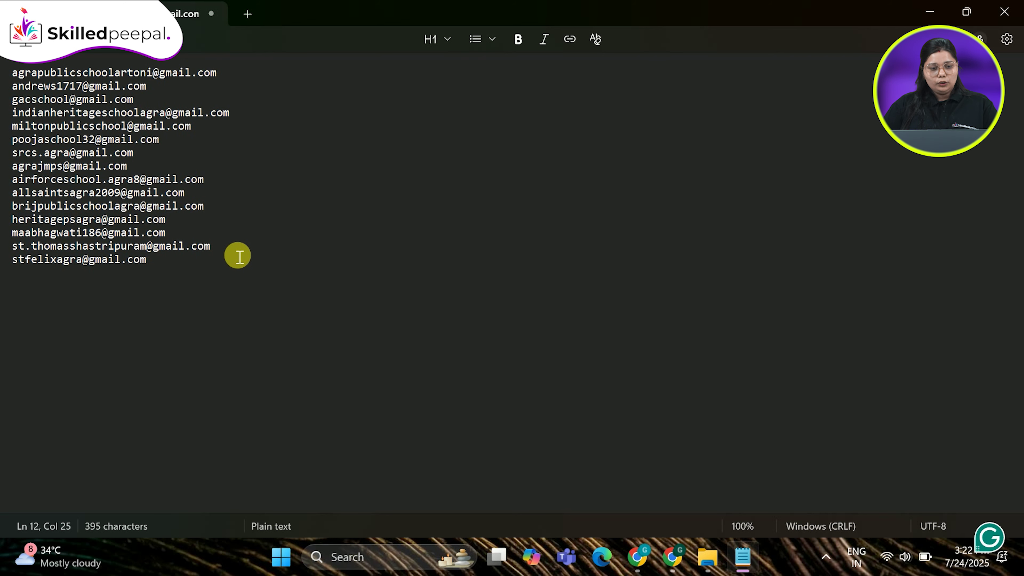
# Step: Copy the whole cleaned email list into a blank Excel workbook starting at cell E3, and widen column E to fit the addresses
pyautogui.moveTo(201, 272); pyautogui.dragTo(19, 66)
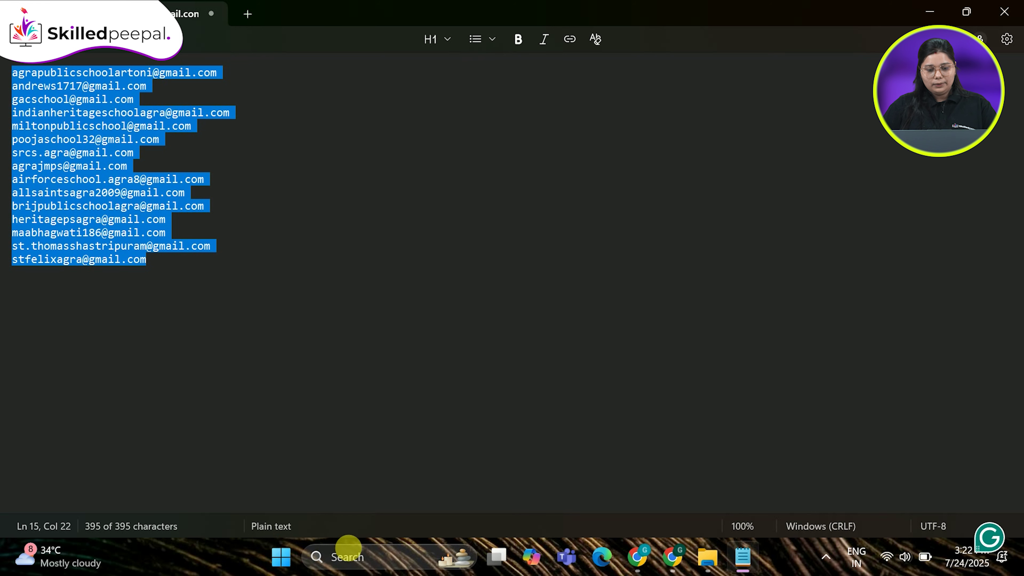
pyautogui.click(345, 564)
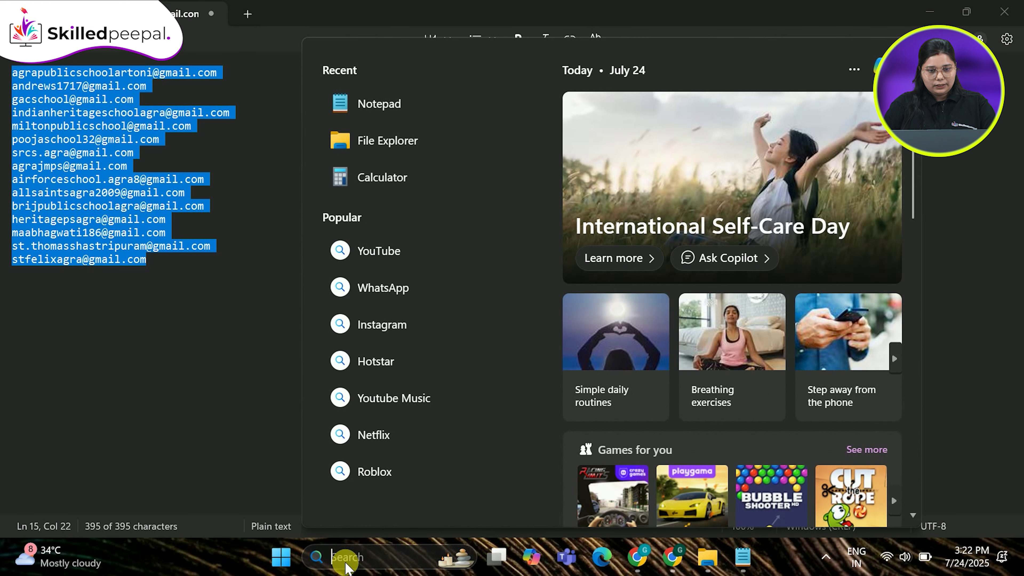
pyautogui.write('ex')
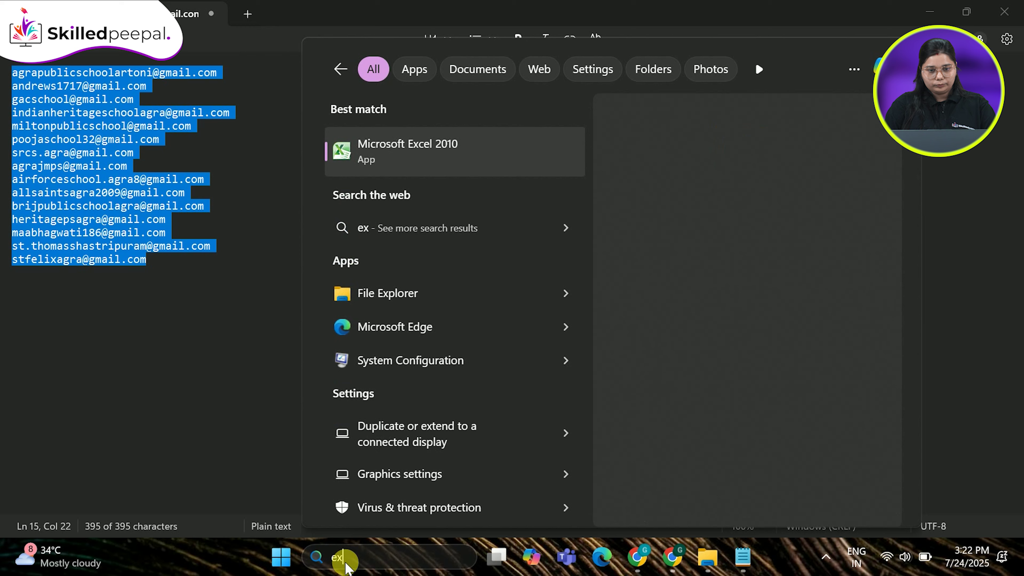
pyautogui.click(460, 143)
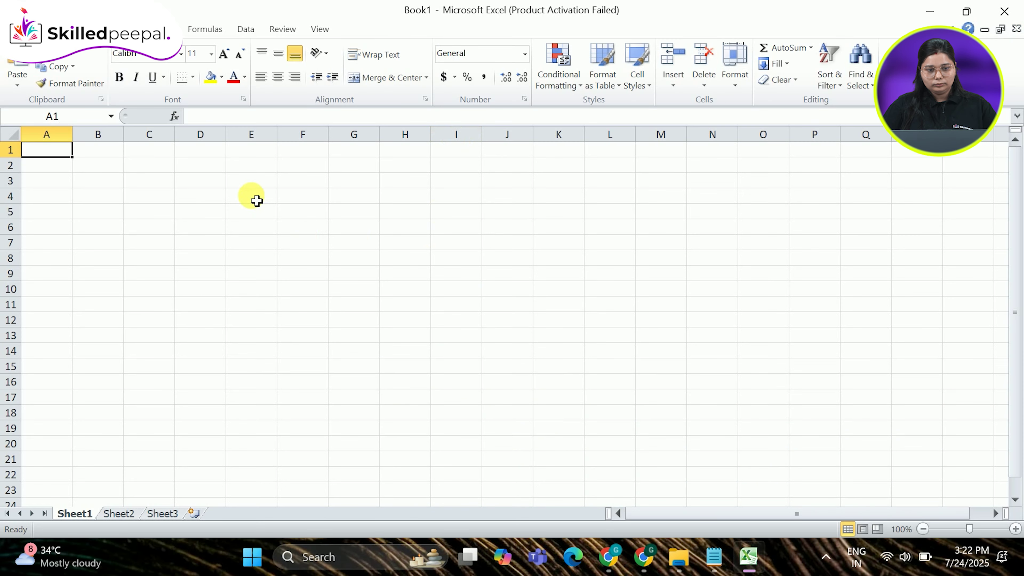
pyautogui.click(251, 184)
pyautogui.hotkey('ctrl', 'v')
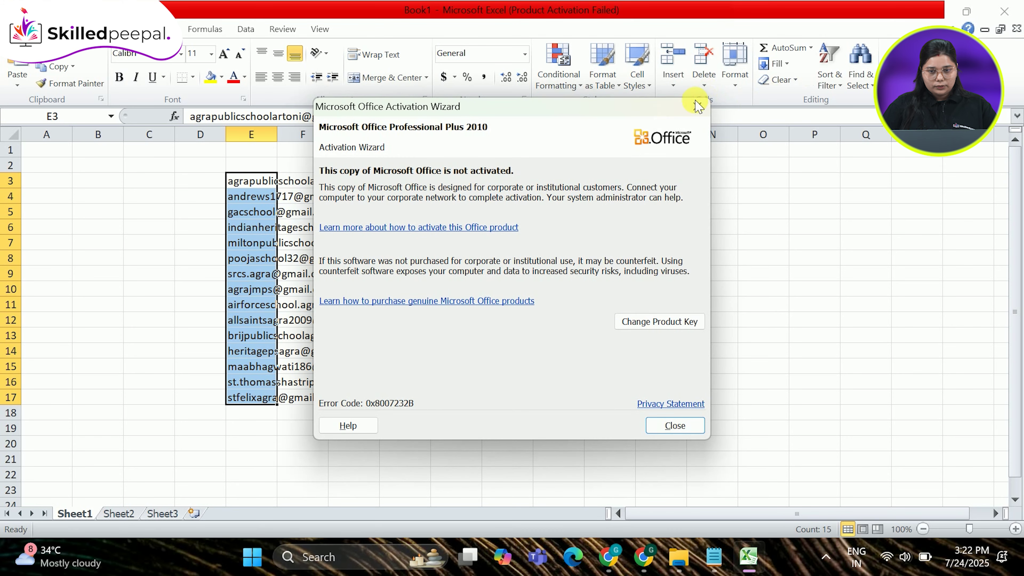
pyautogui.click(697, 106)
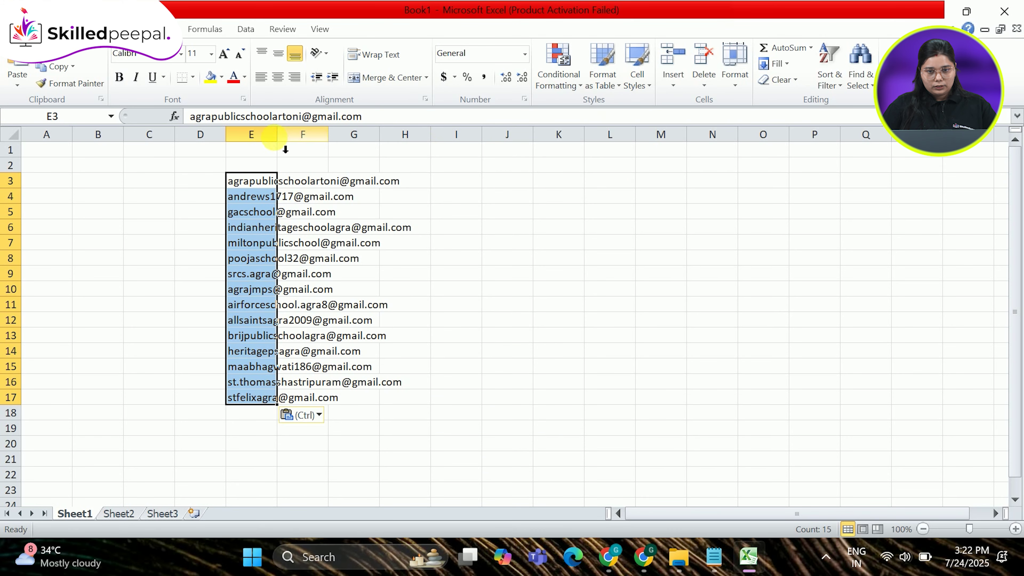
pyautogui.moveTo(277, 135); pyautogui.dragTo(439, 161)
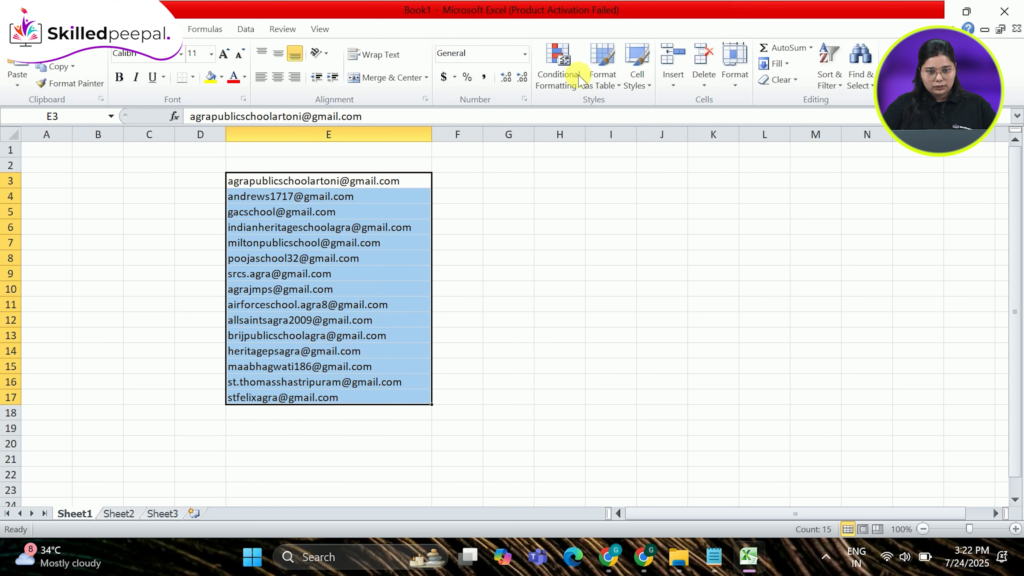
# Step: Add a conditional formatting rule to the email list in E3:E17 that highlights duplicate values with Light Red Fill with Dark Red Text
pyautogui.click(562, 87)
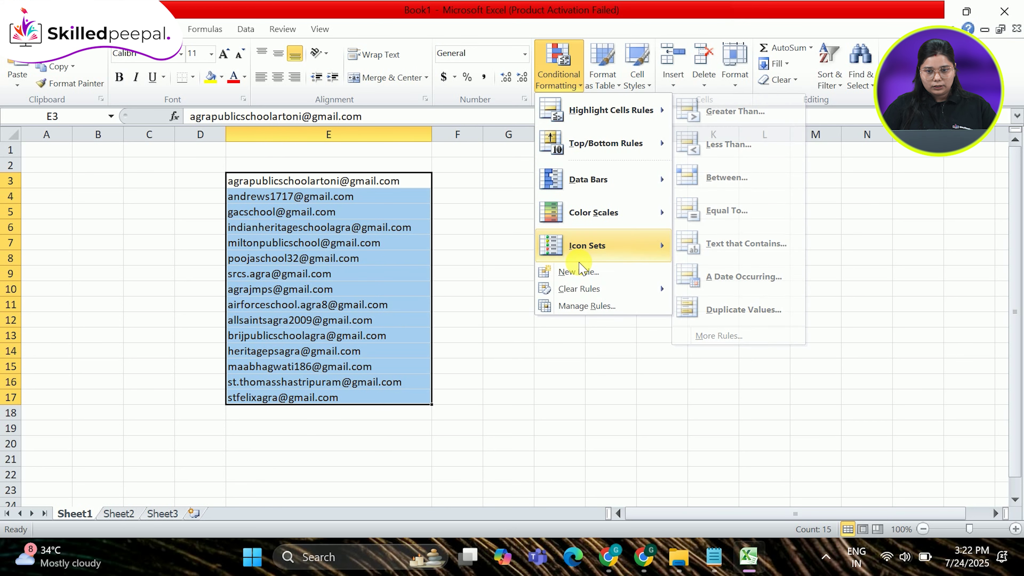
pyautogui.moveTo(579, 196)
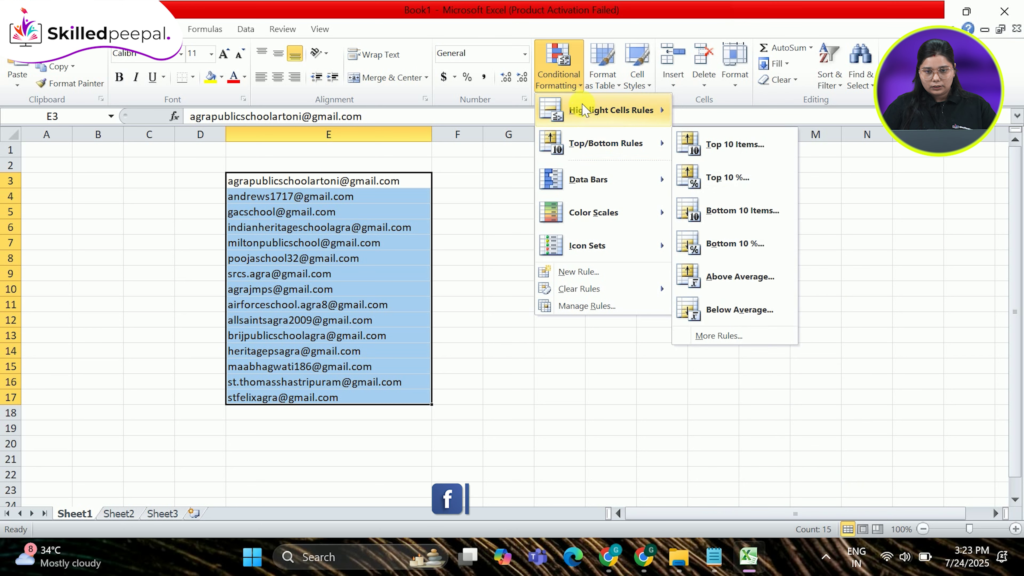
pyautogui.moveTo(583, 110)
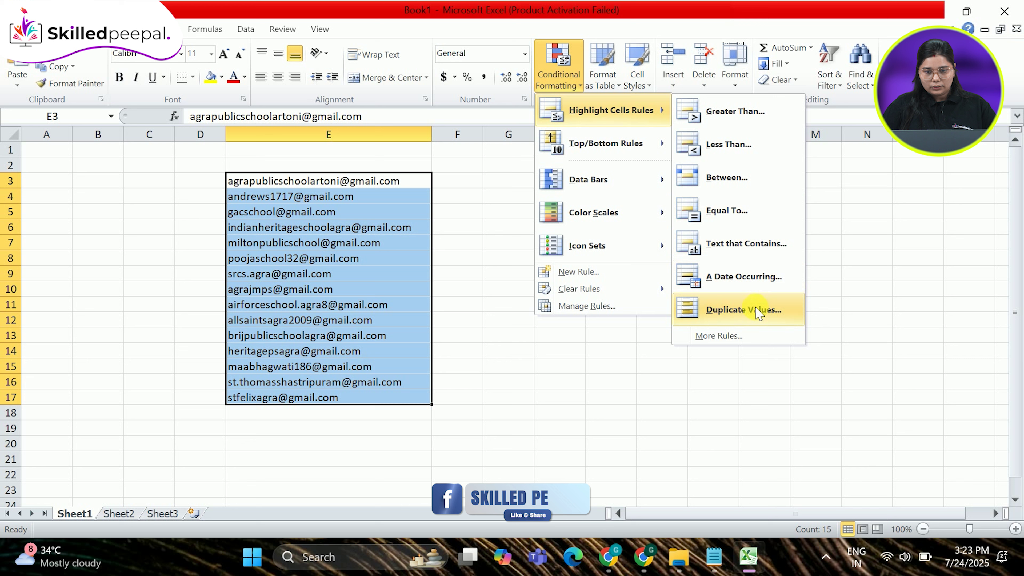
pyautogui.click(756, 311)
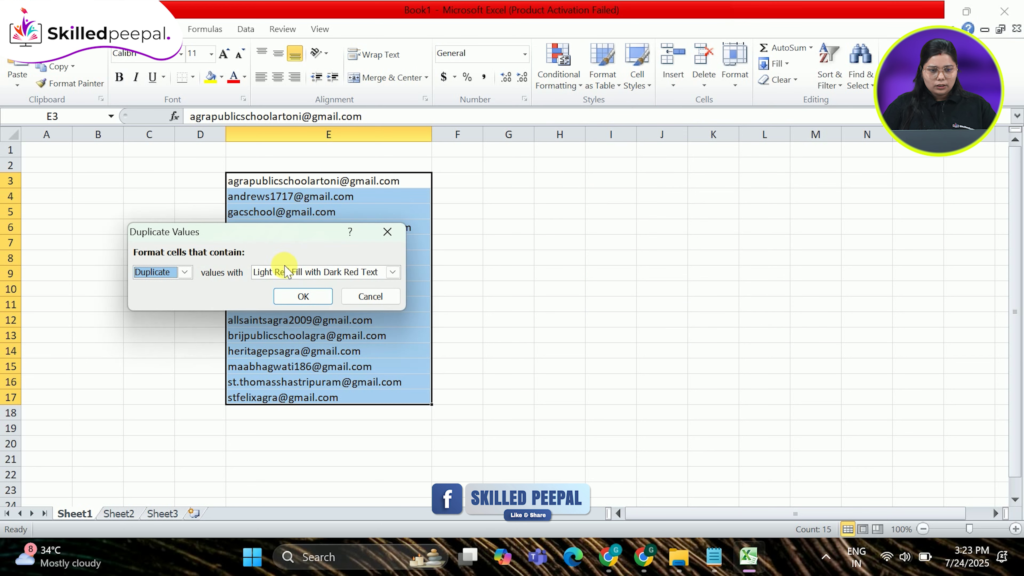
pyautogui.click(303, 296)
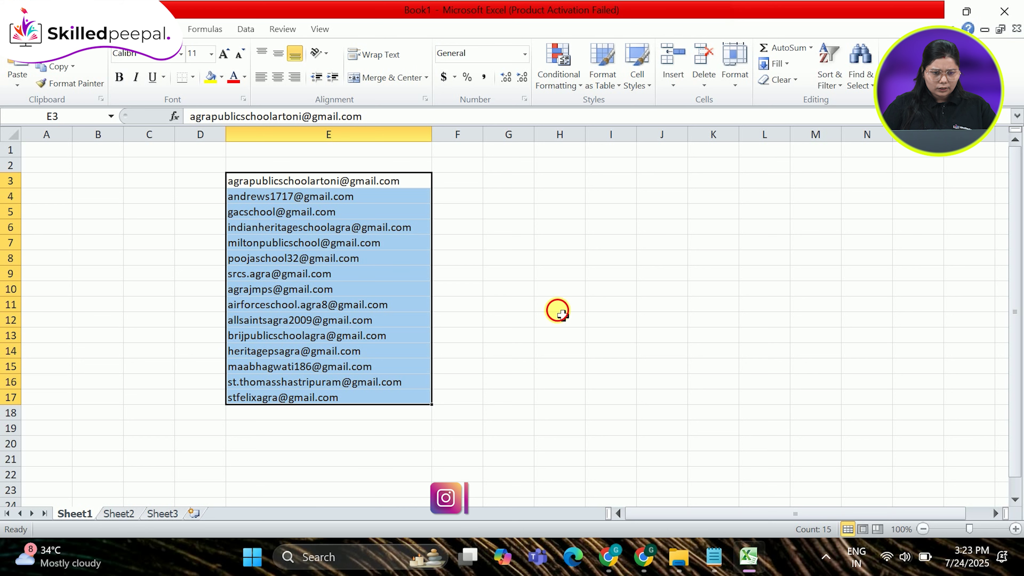
pyautogui.click(556, 307)
pyautogui.click(263, 186)
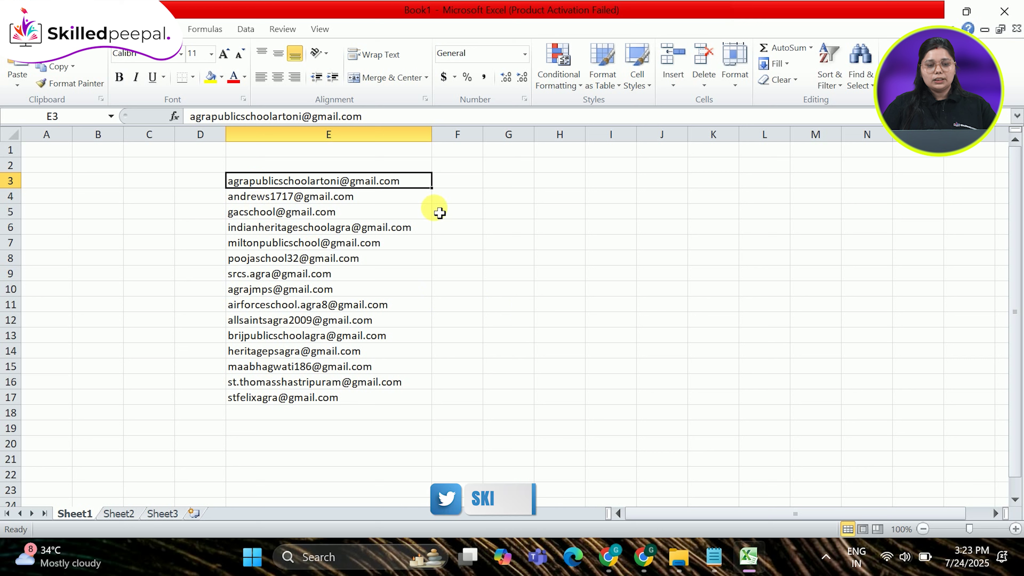
# Step: Number the email addresses from 1 to 15 in D3:D17 by entering 1 and 2 and filling the series down
pyautogui.click(212, 187)
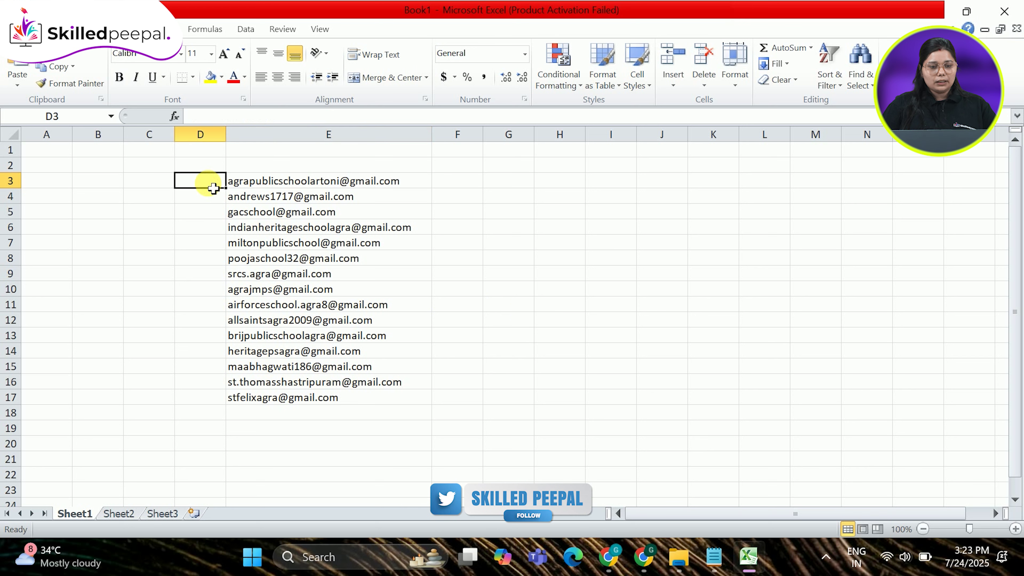
pyautogui.write('1')
pyautogui.press('Return')
pyautogui.write('2')
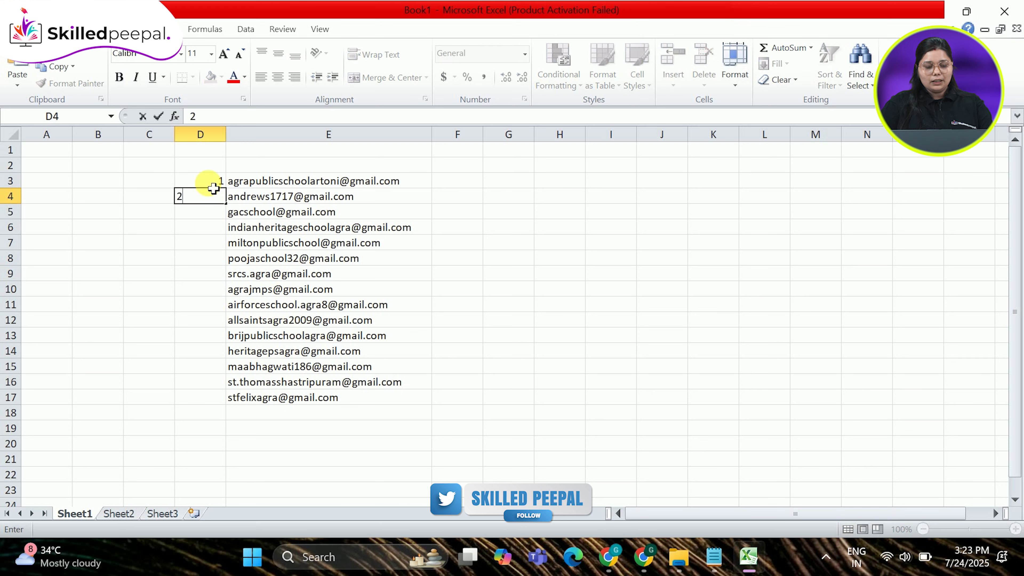
pyautogui.press('Return')
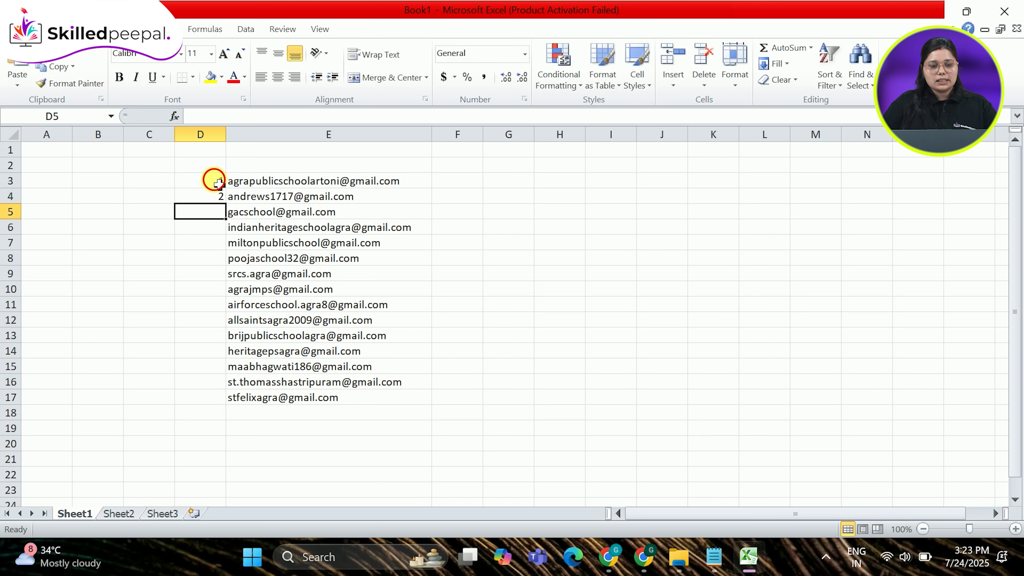
pyautogui.moveTo(217, 184); pyautogui.dragTo(161, 213)
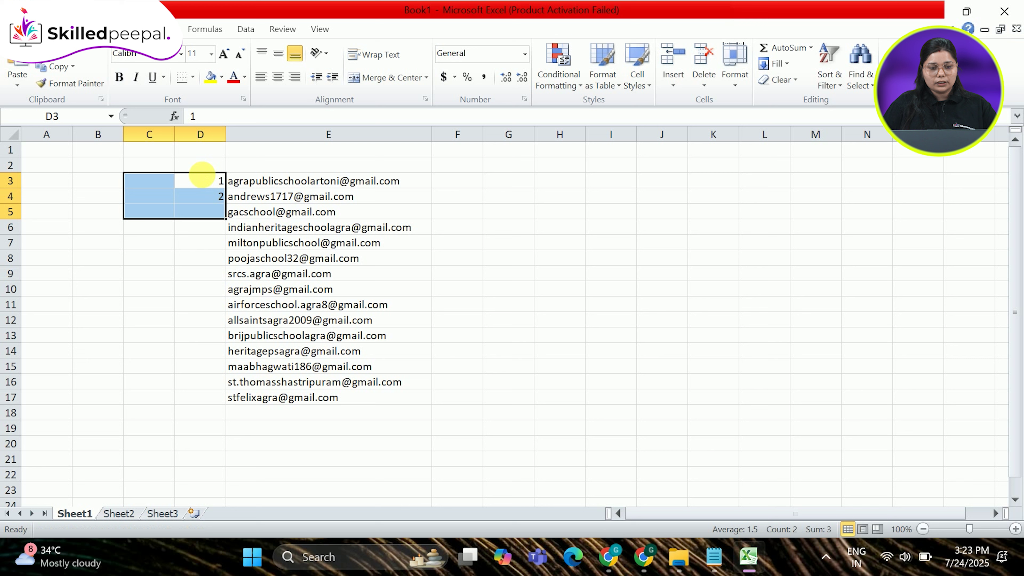
pyautogui.click(221, 181)
pyautogui.moveTo(225, 185); pyautogui.dragTo(220, 399)
pyautogui.click(643, 389)
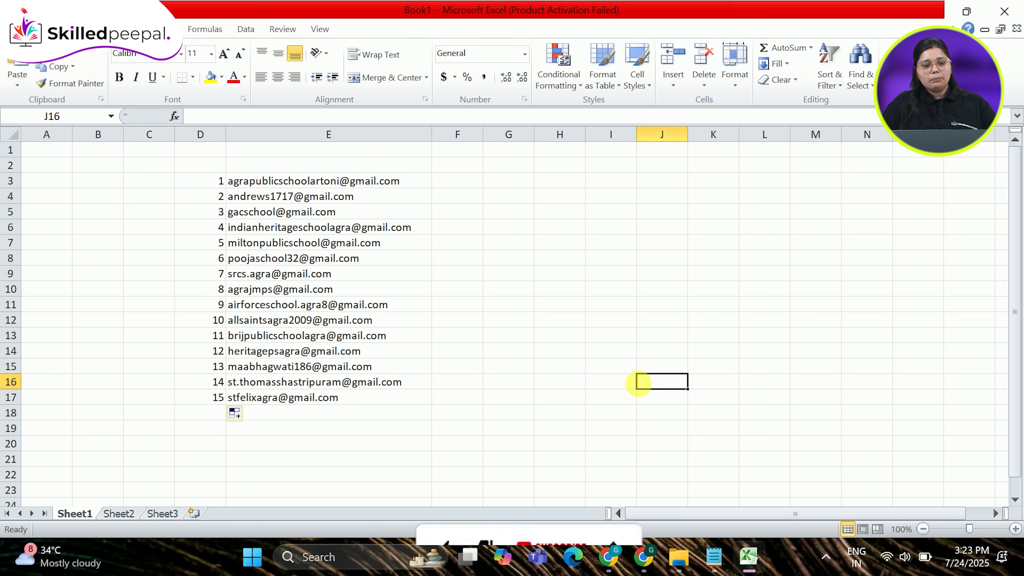